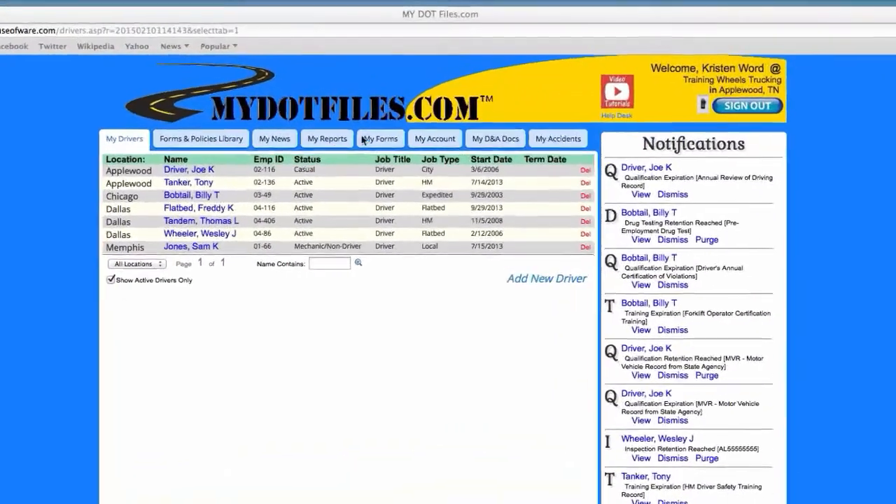
Open the company's reports and choose the DOT Recordable Accident Register as the report.
left_click(323, 144)
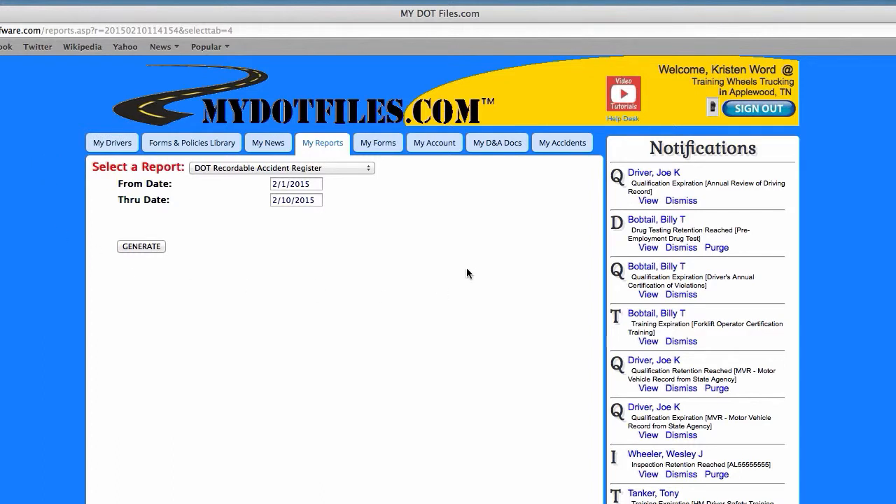
left_click(368, 169)
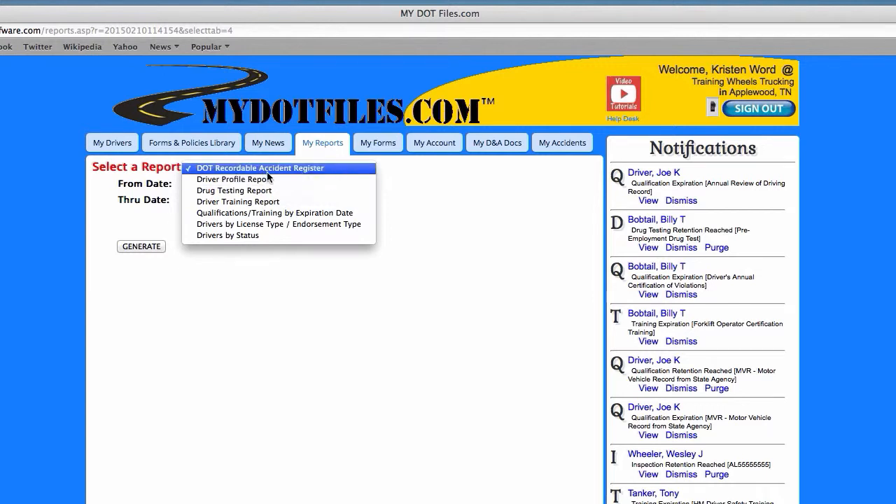
left_click(321, 169)
left_click(308, 217)
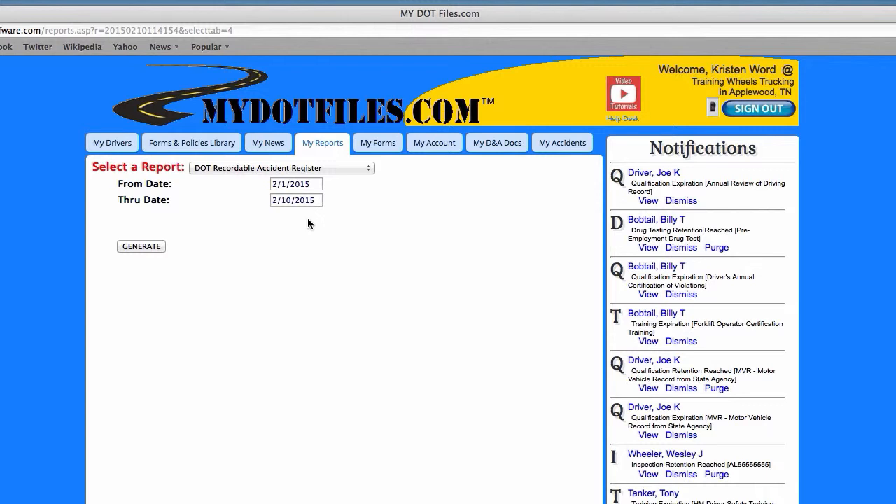
Set the accident register's From Date to 1/1/2014.
left_click_drag(320, 184, 228, 183)
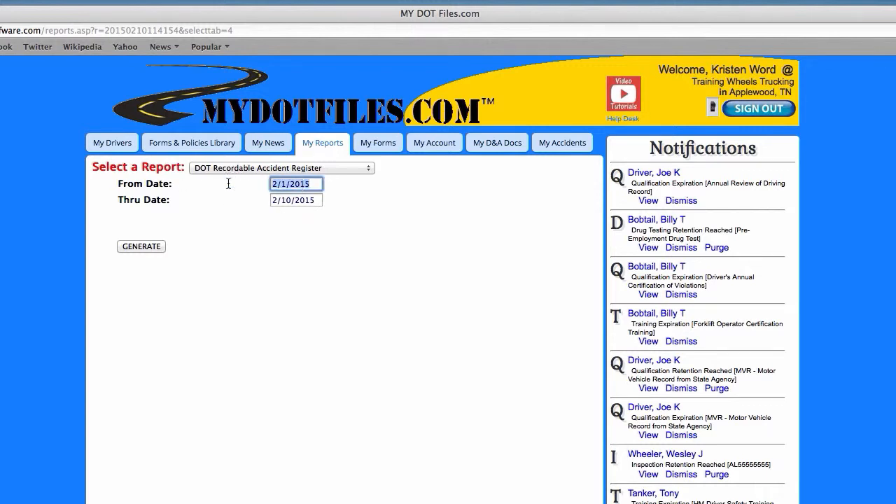
type("1/4")
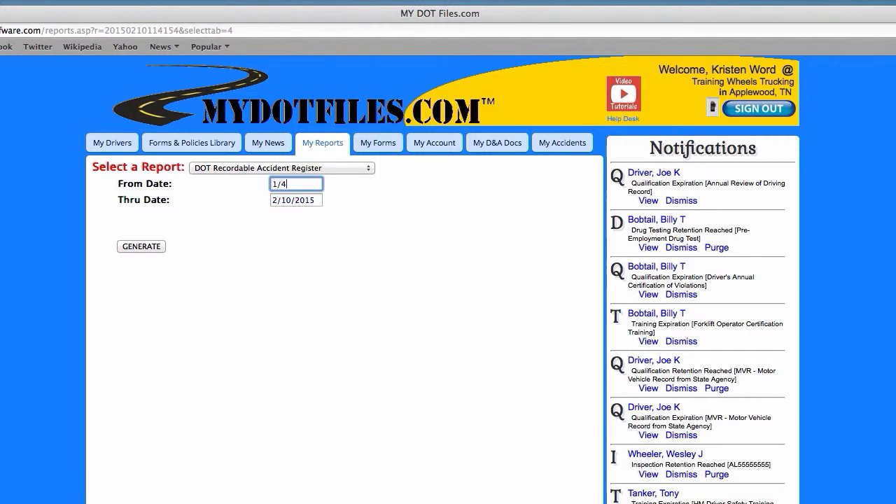
key("BackSpace")
type("1/")
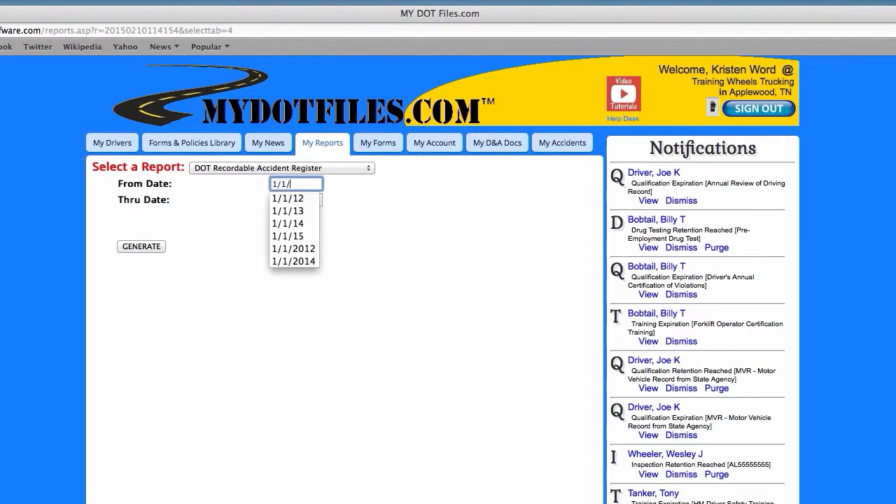
type("2011")
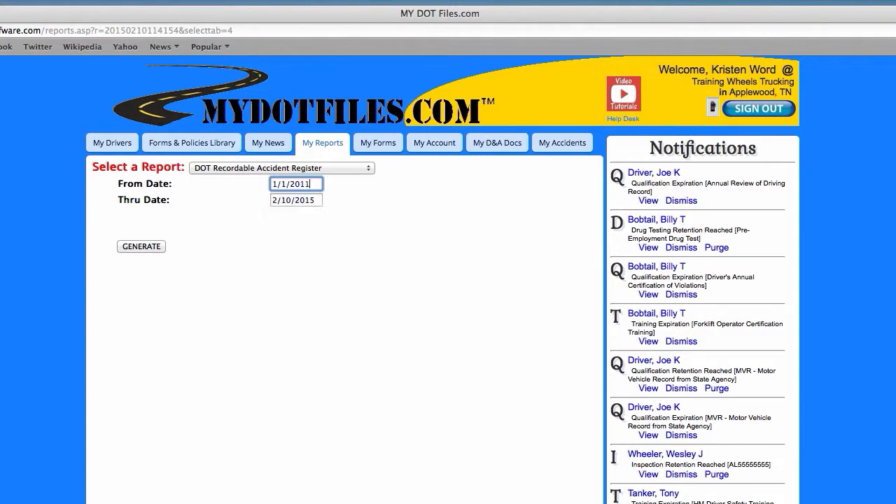
key("BackSpace")
type("4")
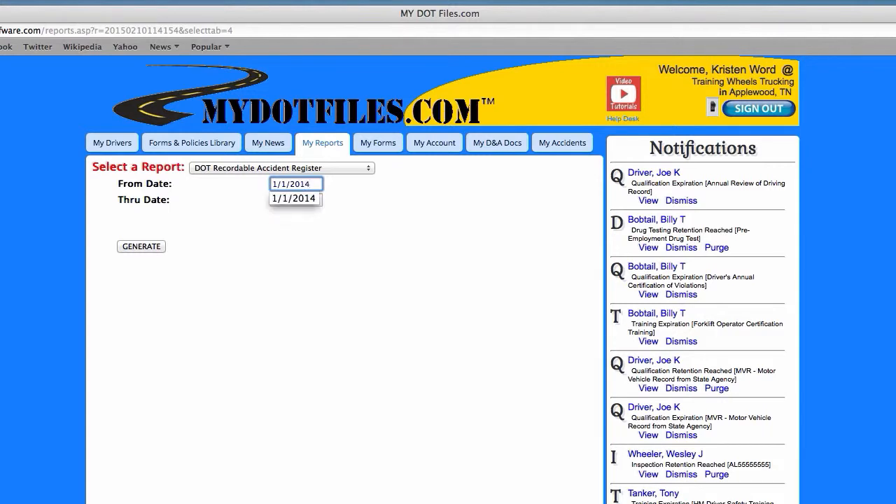
Set the accident register's Thru Date to 12/31/2014 and generate the report.
key("Tab")
type("12")
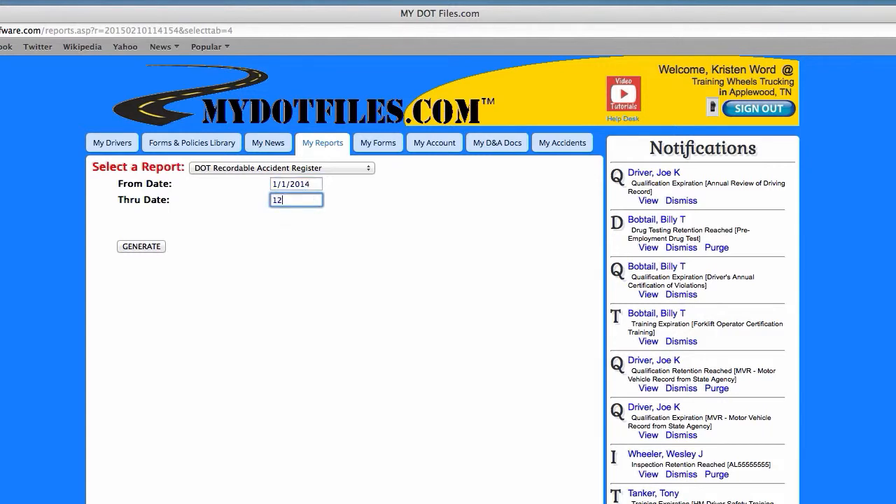
type("/31/2014")
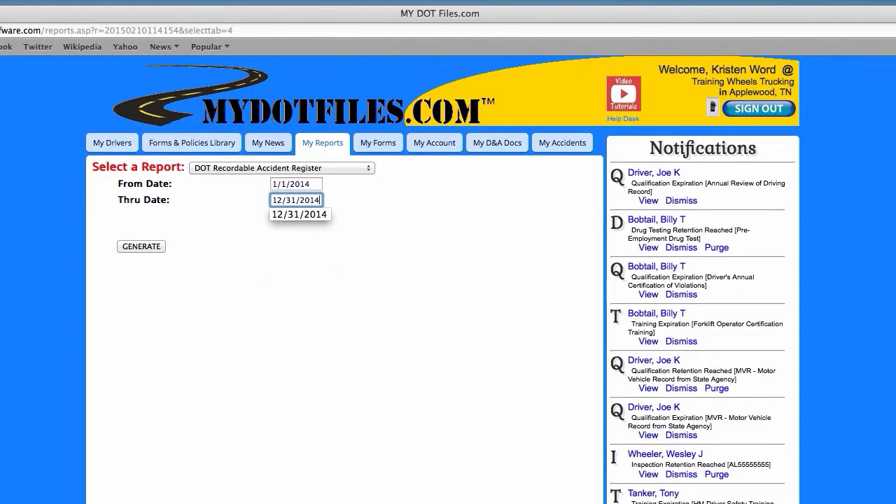
key("Escape")
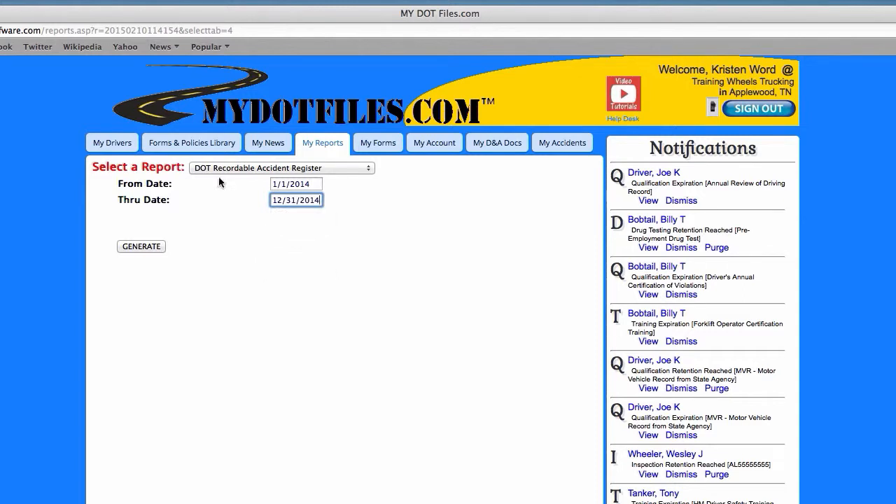
left_click(148, 249)
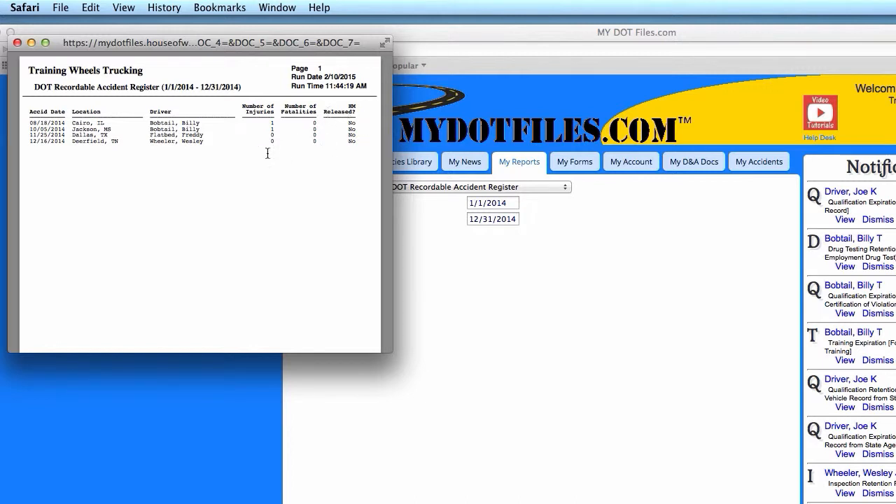
Review the accidents listed in the generated accident register from start to end, and close the report window.
scroll(166, 180, "down", 5)
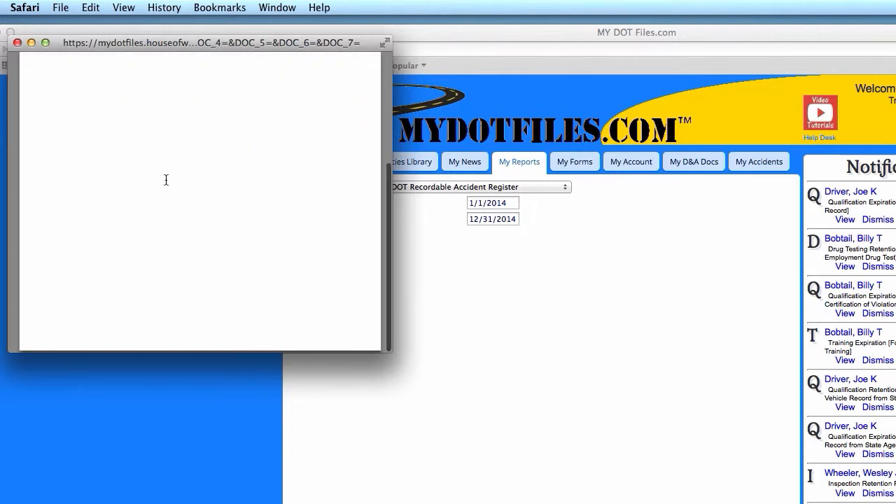
scroll(165, 180, "up", 5)
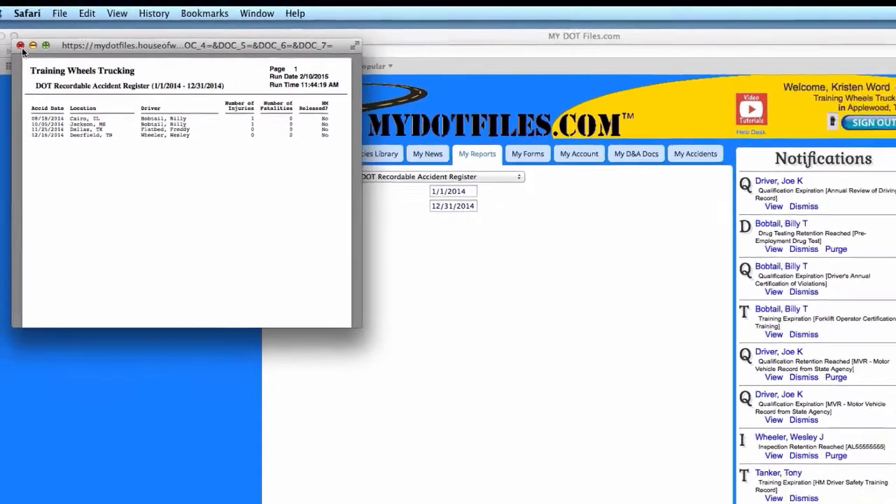
left_click(17, 42)
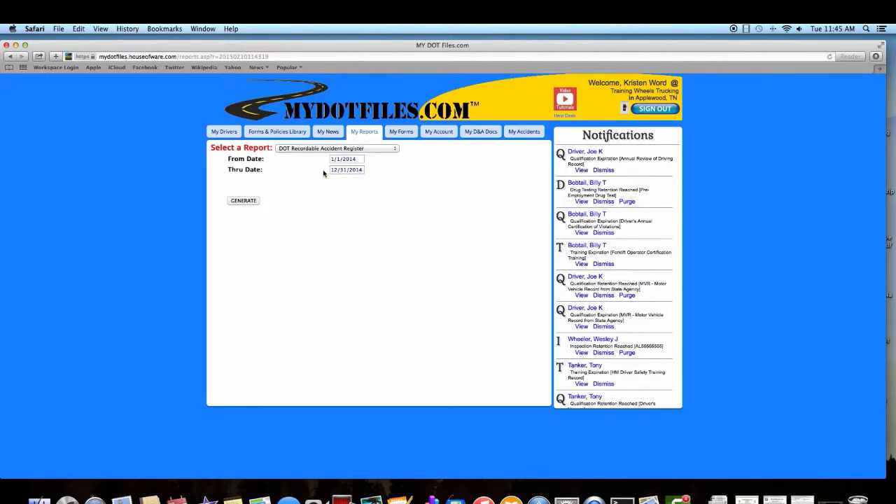
Switch to the Driver Profile Report and set its From Document Date to 1/1/2014.
left_click(391, 149)
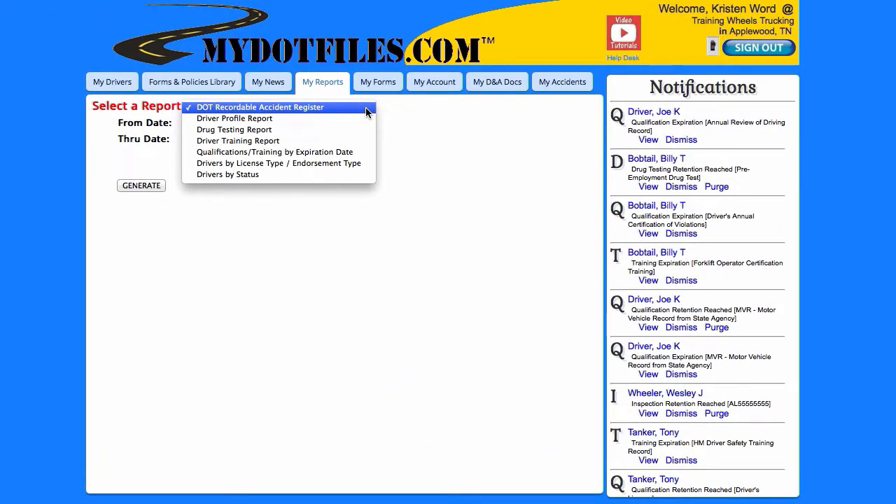
left_click(241, 119)
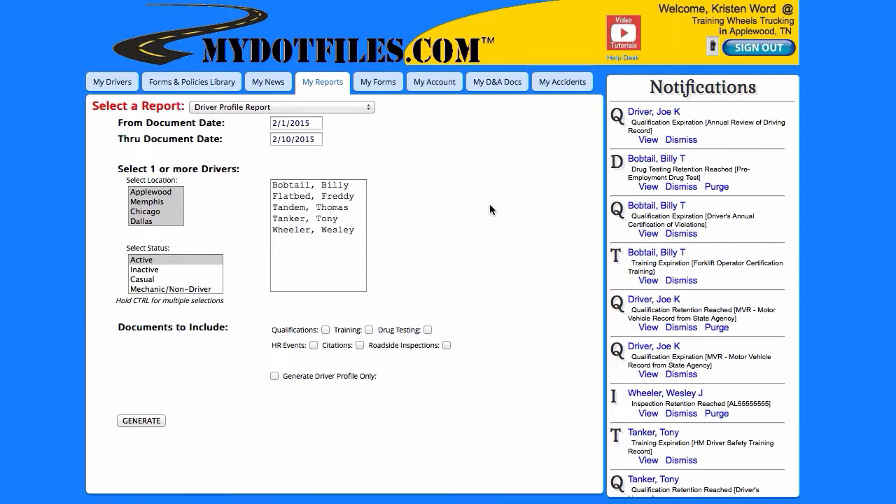
left_click(317, 123)
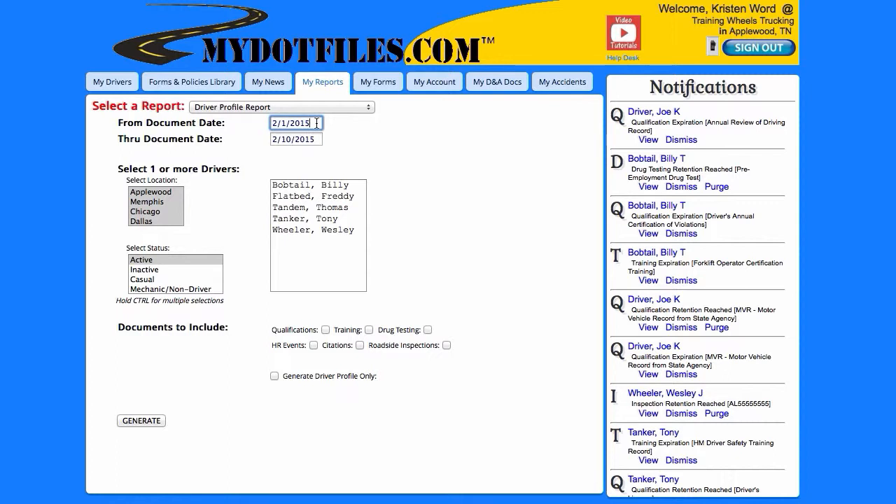
left_click_drag(317, 123, 233, 122)
type("1/1/2014")
key("Tab")
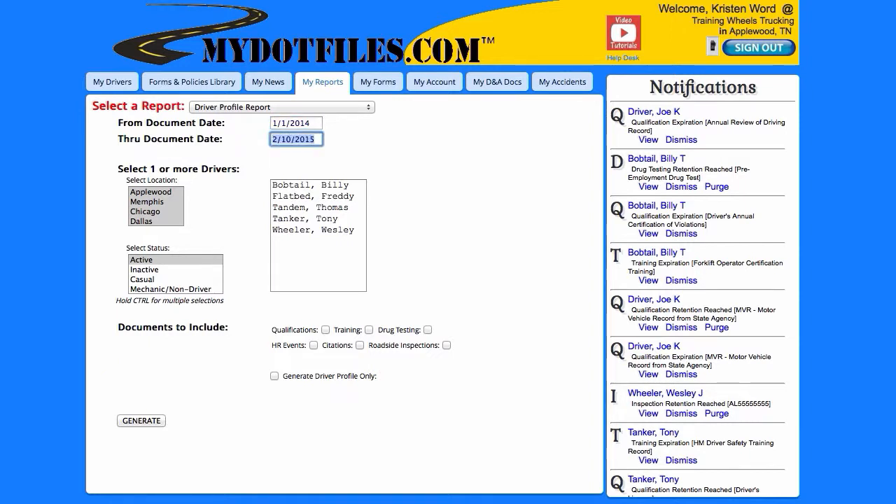
left_click(245, 163)
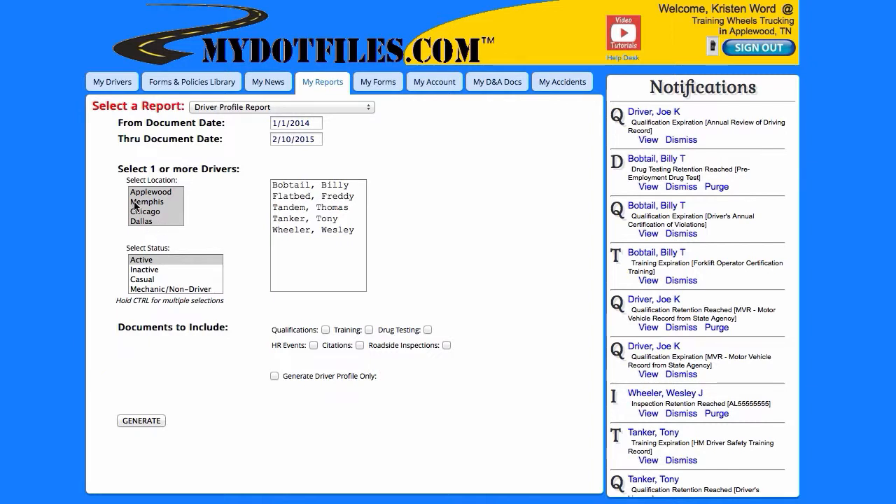
Limit the driver list to the Applewood and Dallas locations.
left_click(163, 192)
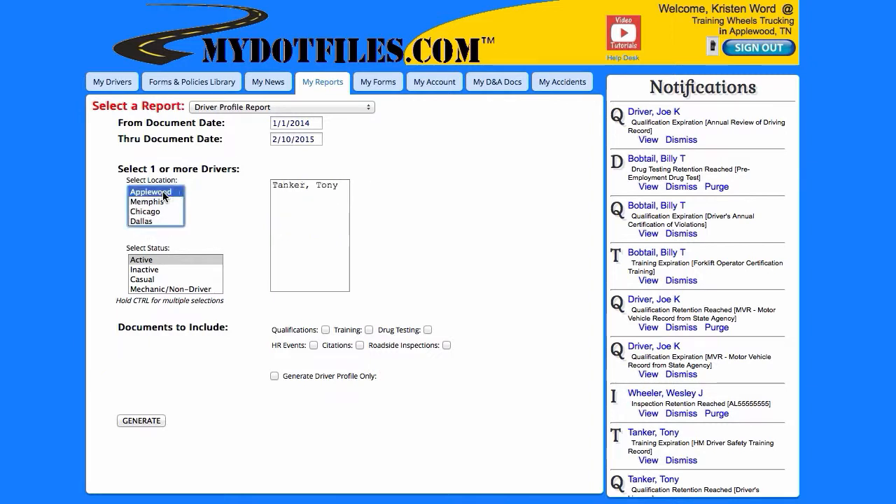
left_click(228, 201)
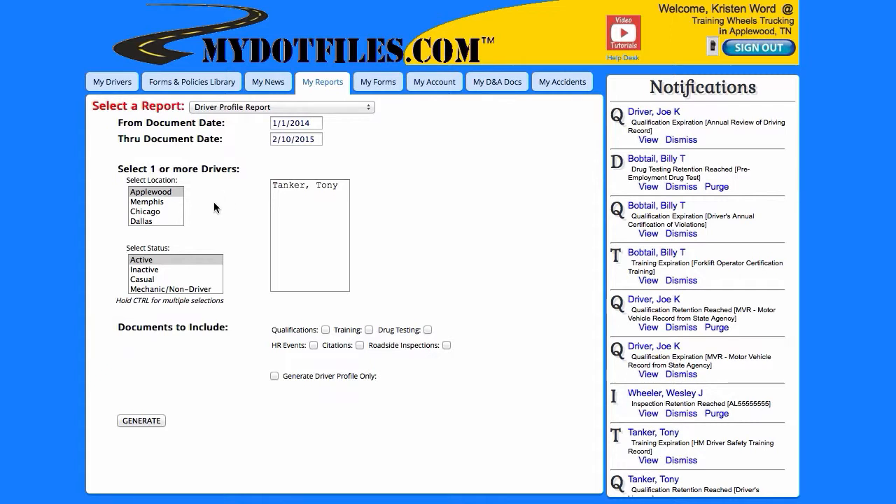
left_click(146, 222, "ctrl")
left_click(118, 225, "ctrl")
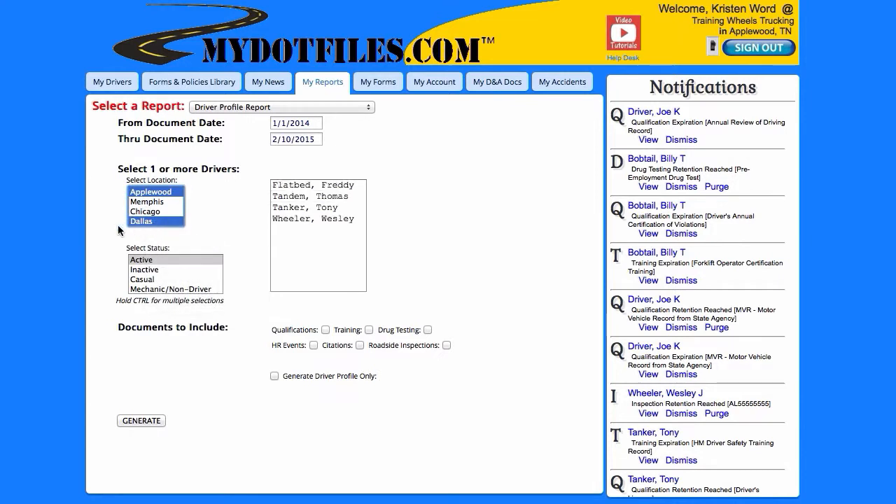
left_click(117, 225, "ctrl")
left_click(211, 212)
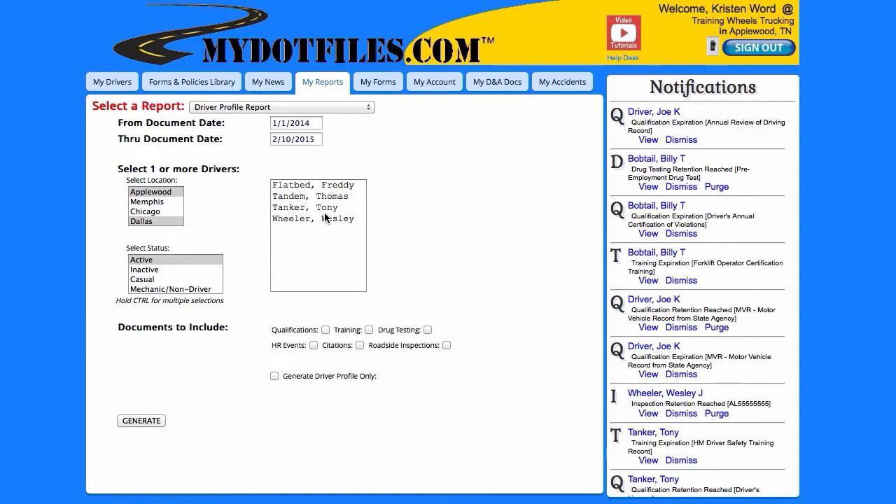
Select all the drivers listed for the chosen locations for the profile report.
left_click(329, 186)
left_click(339, 220, "shift")
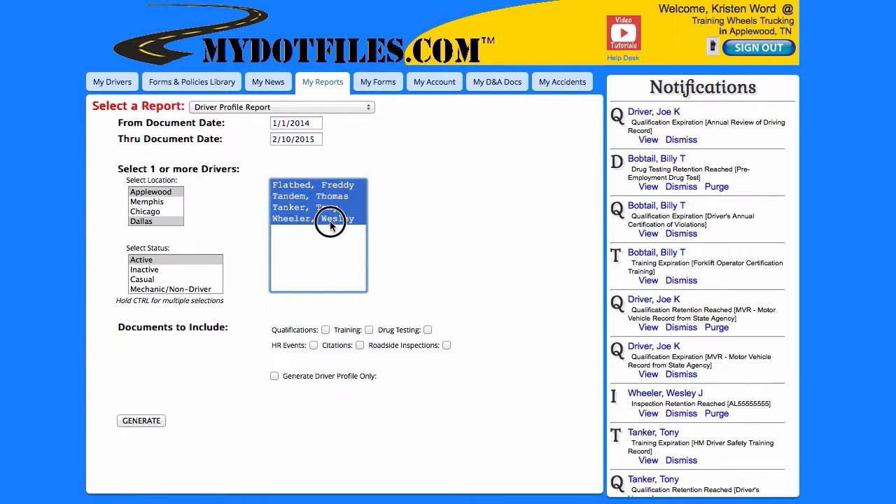
left_click(392, 233)
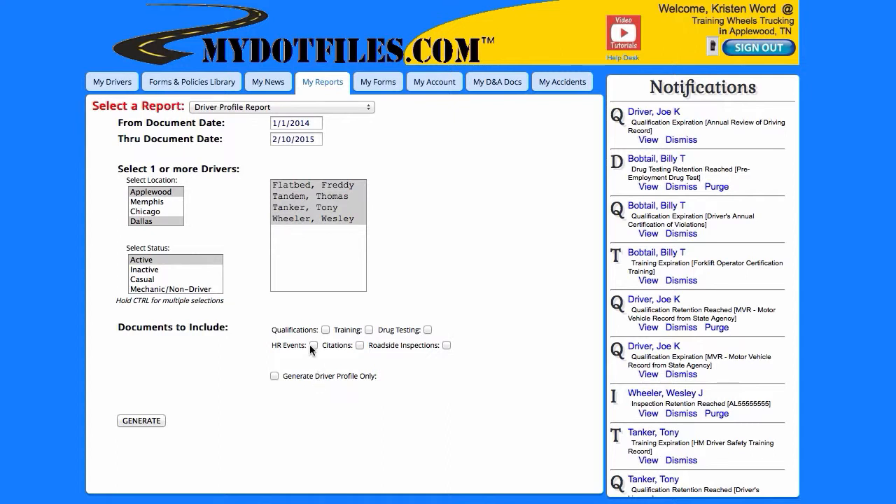
Include Citations and Roadside Inspections documents in the driver profile report and generate it.
left_click(360, 345)
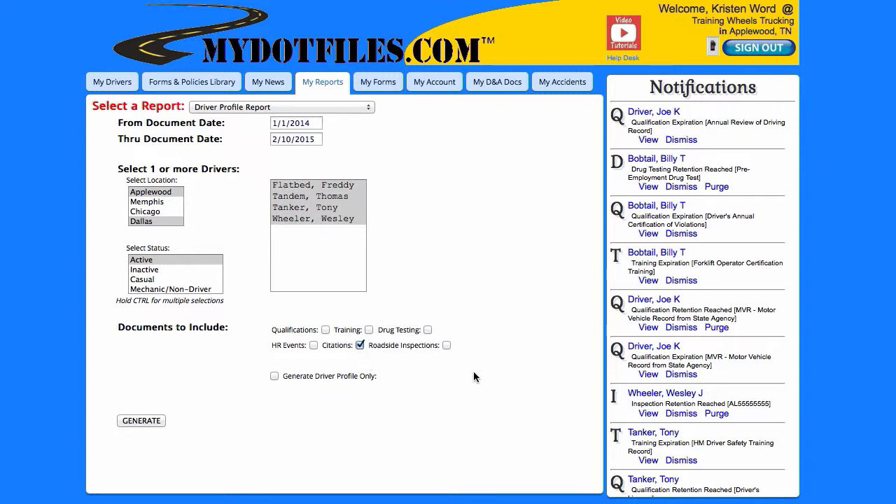
left_click(447, 345)
left_click(152, 422)
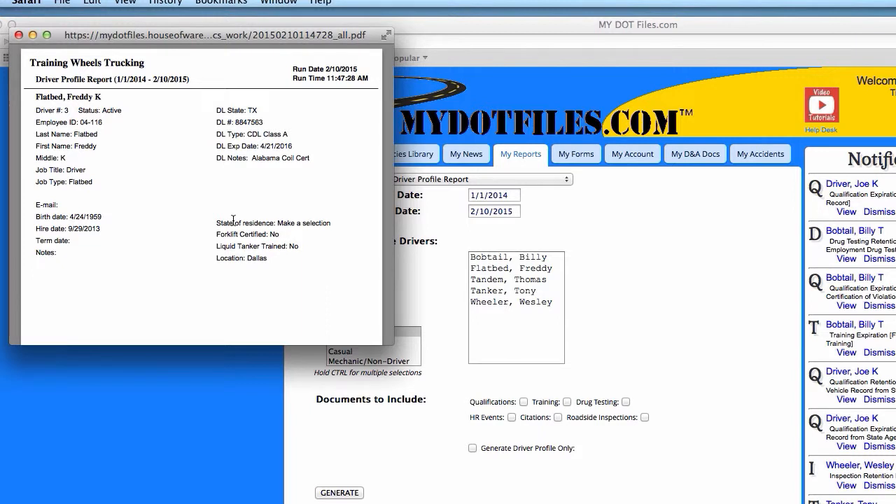
Examine the generated driver profile PDF, comparing the driver's profile page with the attached roadside inspection document.
scroll(233, 219, "down", 10)
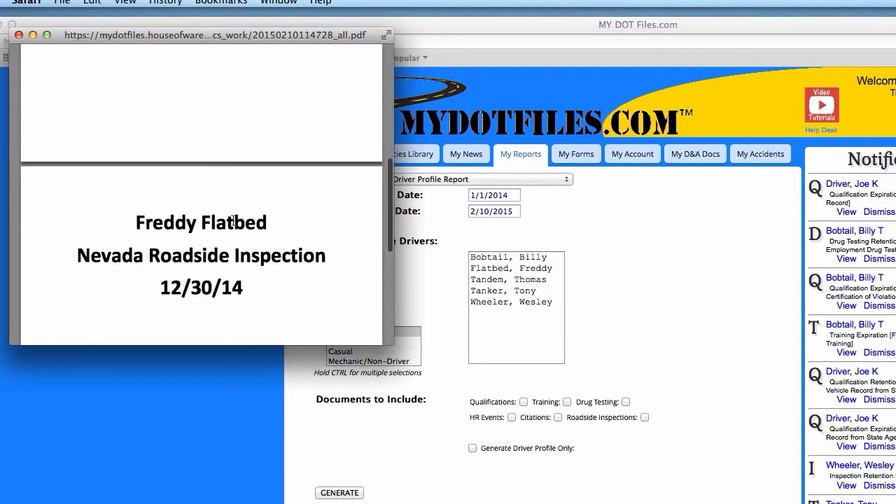
scroll(233, 219, "down", 4)
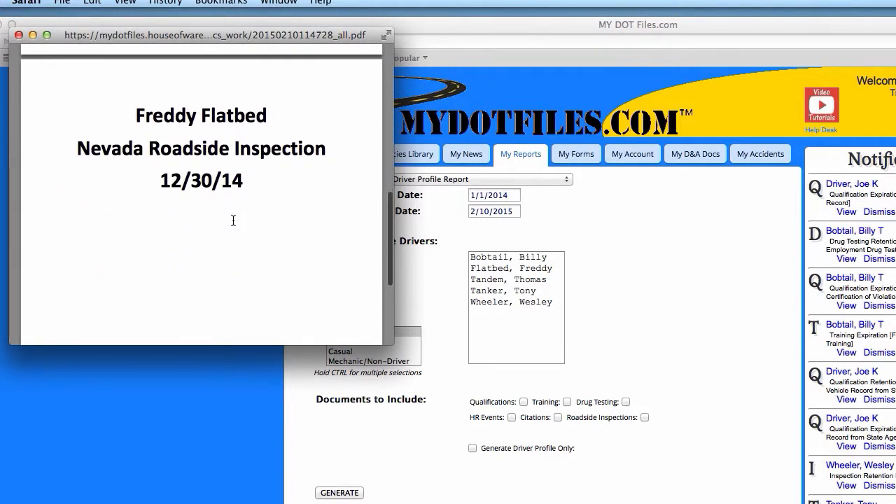
scroll(233, 220, "up", 12)
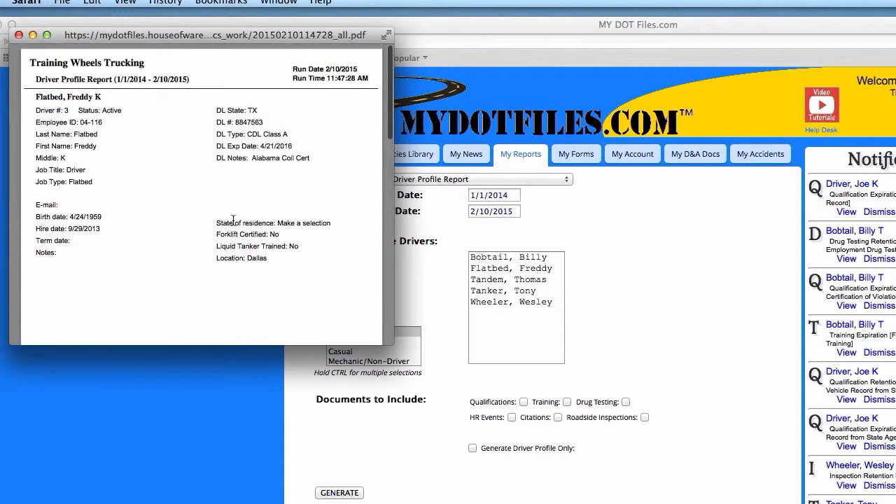
scroll(233, 219, "down", 12)
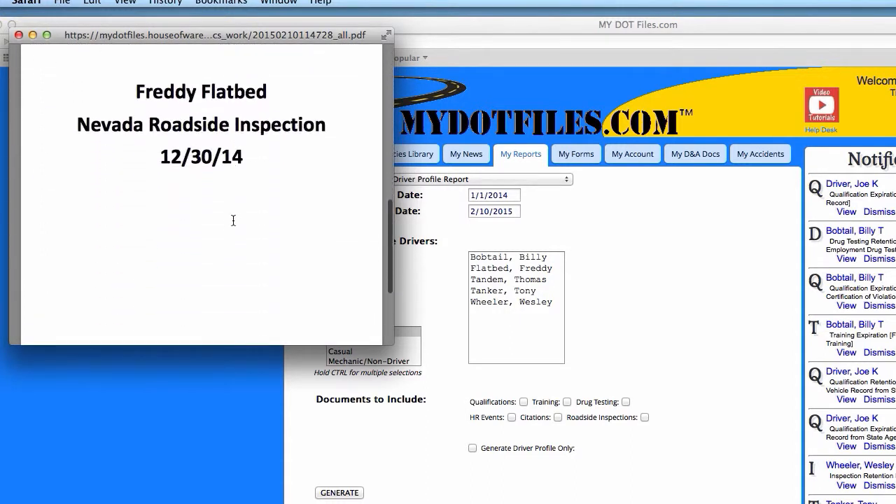
scroll(233, 220, "down", 1)
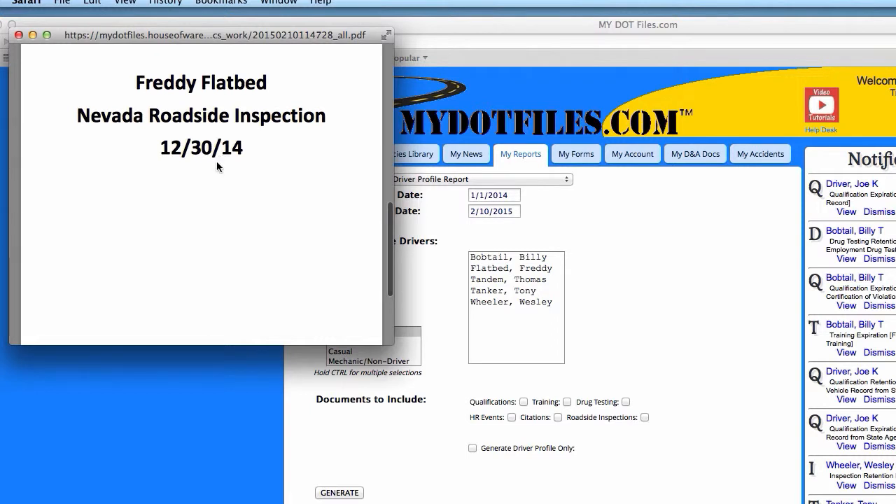
scroll(217, 161, "up", 12)
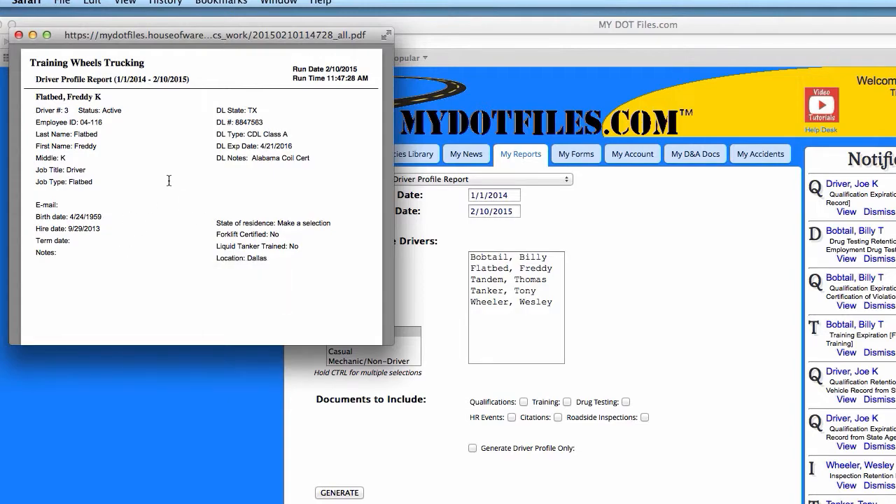
scroll(169, 180, "down", 10)
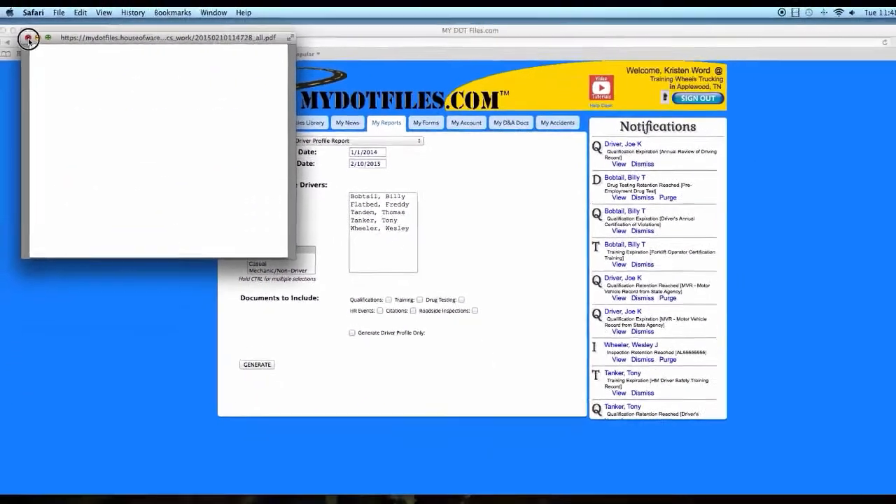
Close the generated driver profile PDF and switch to the Qualifications/Training by Expiration Date report.
left_click(18, 34)
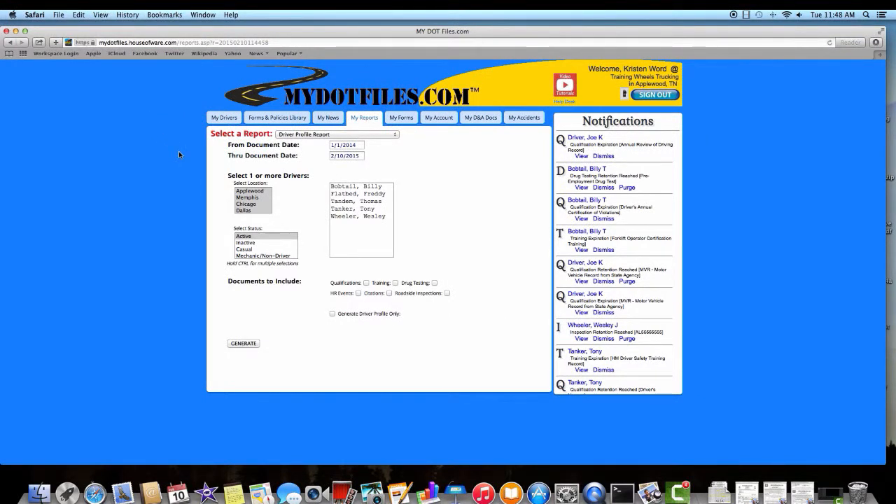
left_click(395, 134)
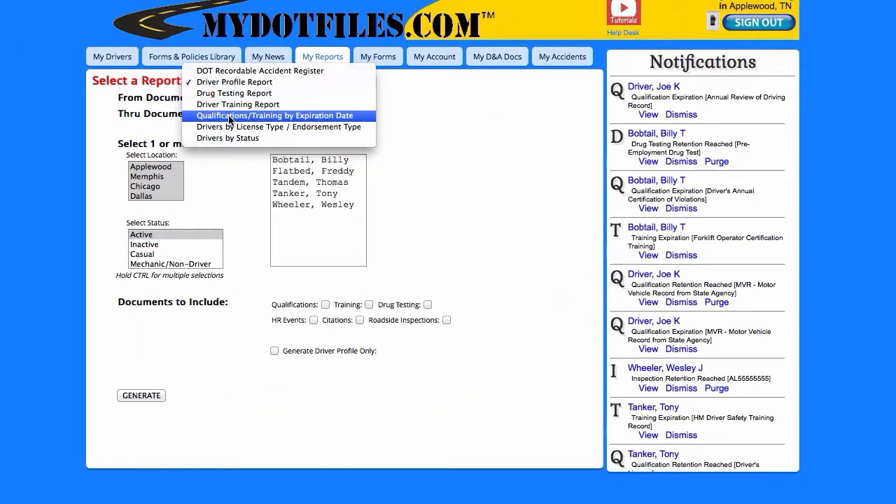
left_click(287, 117)
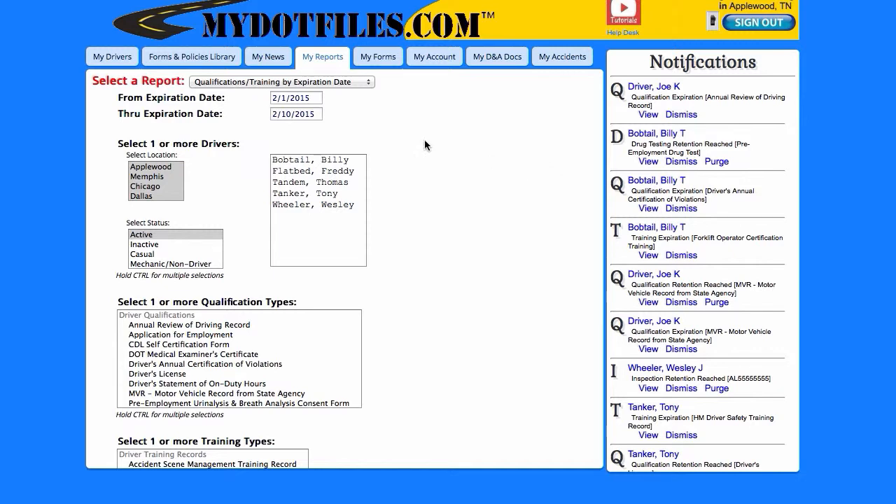
Set the report's From Expiration Date to 2/10/2015.
left_click(317, 98)
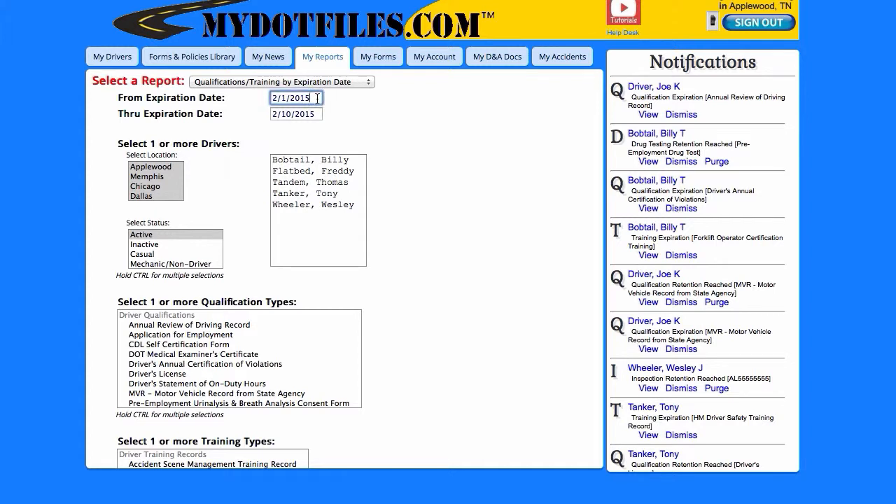
left_click_drag(317, 98, 257, 96)
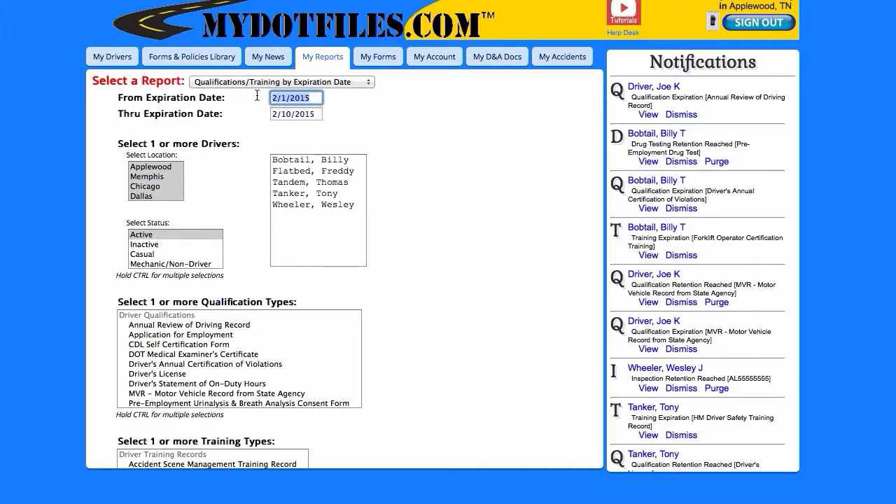
type("2/10/2015")
key("Tab")
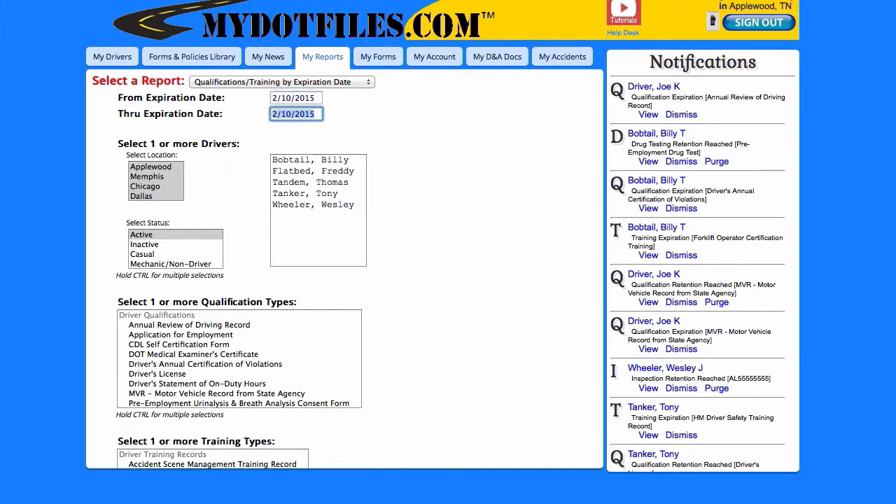
Set the report's Thru Expiration Date to 8/31/2015.
type("8/30/")
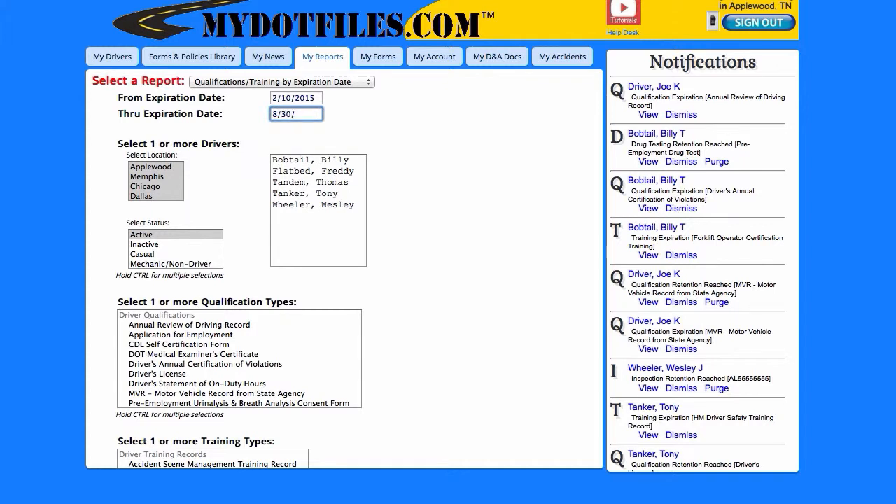
key("BackSpace")
type("\\\\")
key("BackSpace")
key("BackSpace")
key("BackSpace")
key("BackSpace")
key("BackSpace")
type("1/")
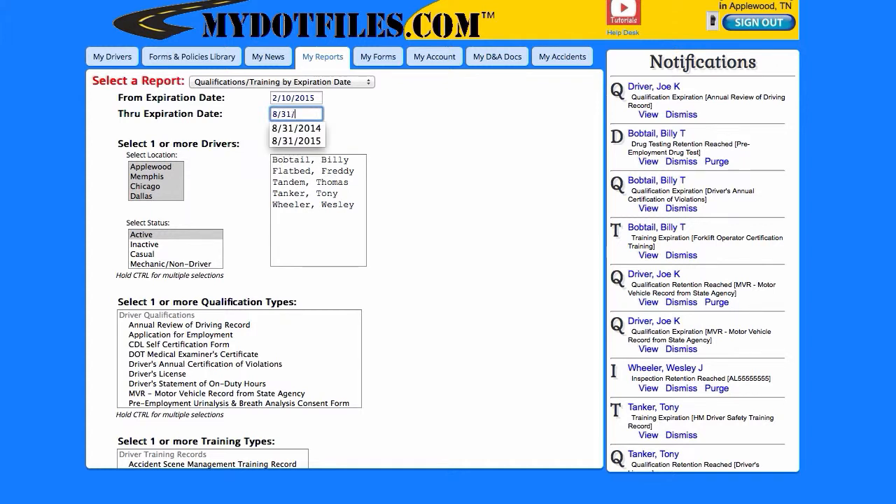
type("2015")
key("Return")
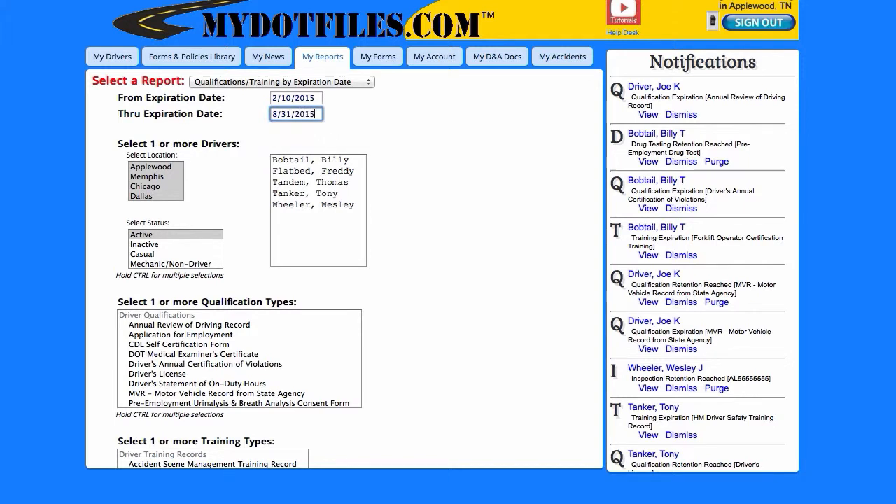
left_click(413, 165)
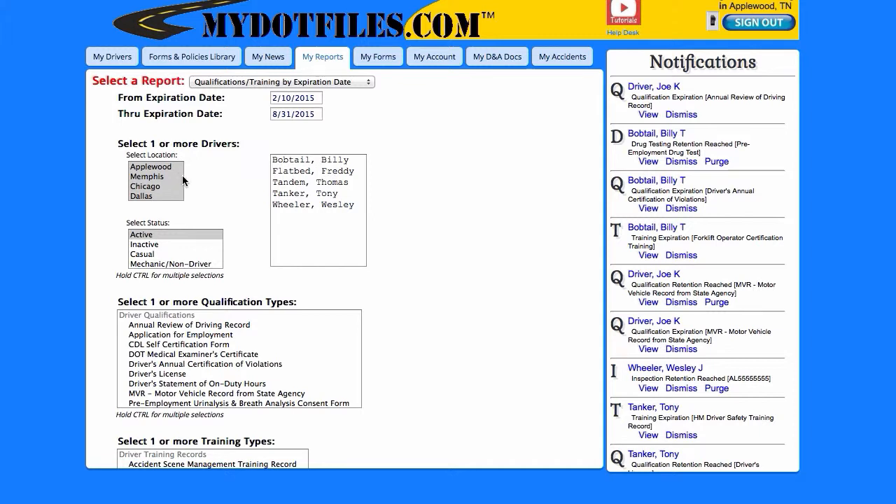
Limit the driver list to the Memphis and Dallas locations with Active and Mechanic/Non-Driver statuses.
left_click(156, 176)
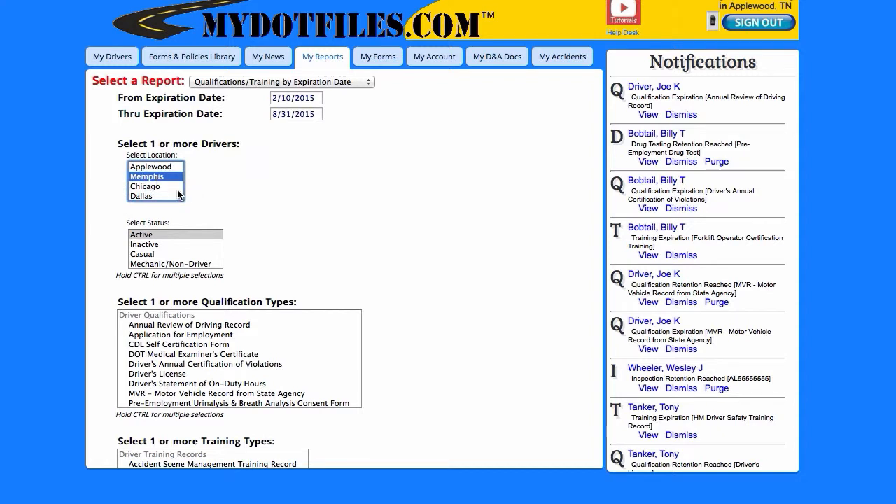
left_click(151, 196, "ctrl")
left_click(235, 193)
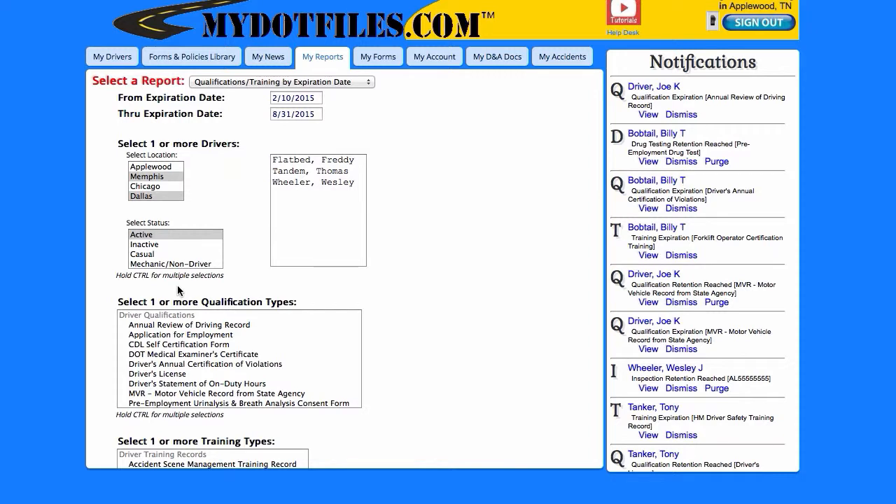
left_click(147, 237)
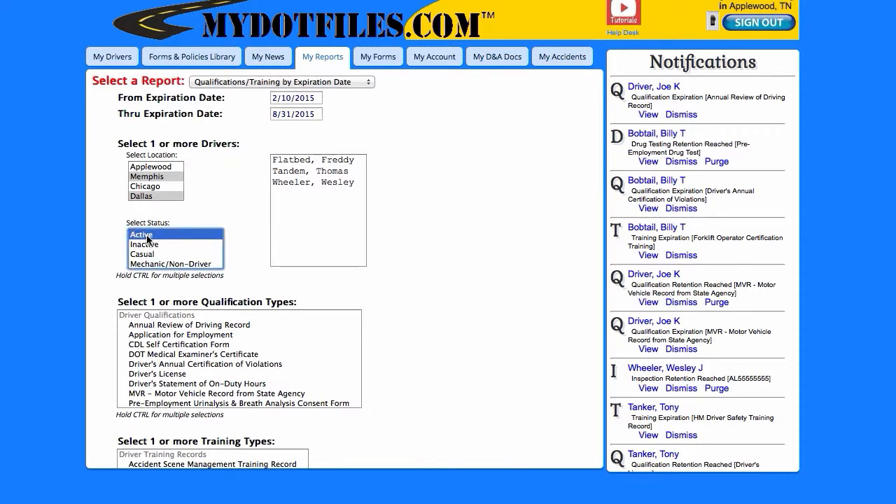
left_click(169, 262, "ctrl")
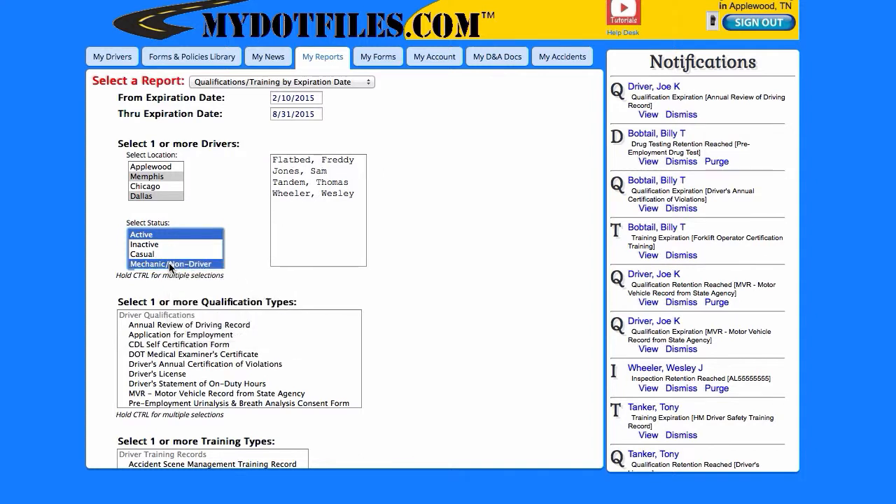
left_click(239, 236)
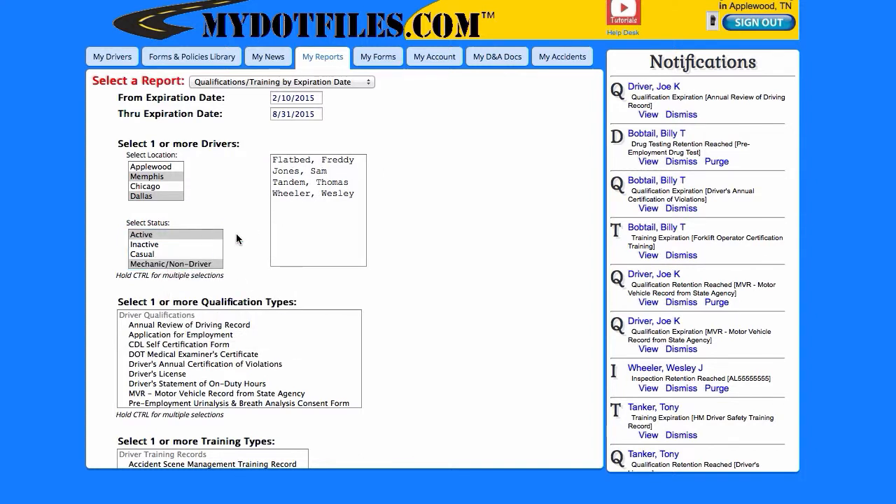
Select all drivers in the filtered list for the expiration report.
left_click(338, 161)
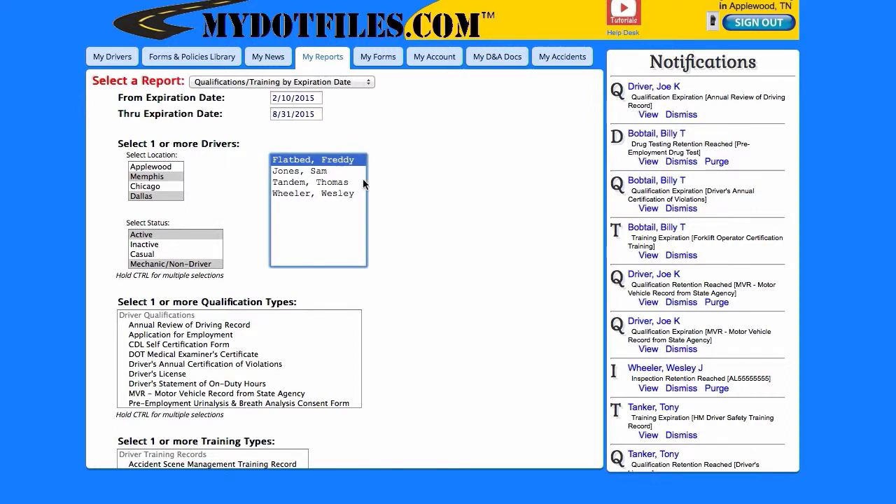
left_click(315, 193, "shift")
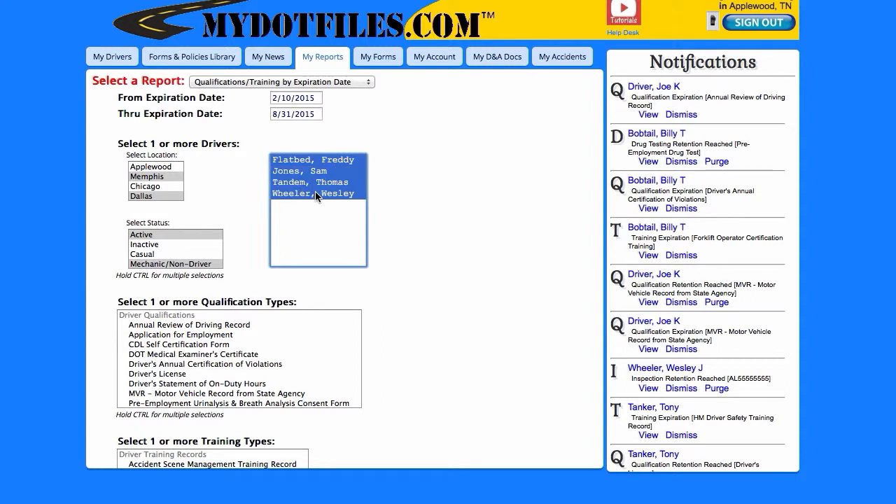
left_click(394, 193)
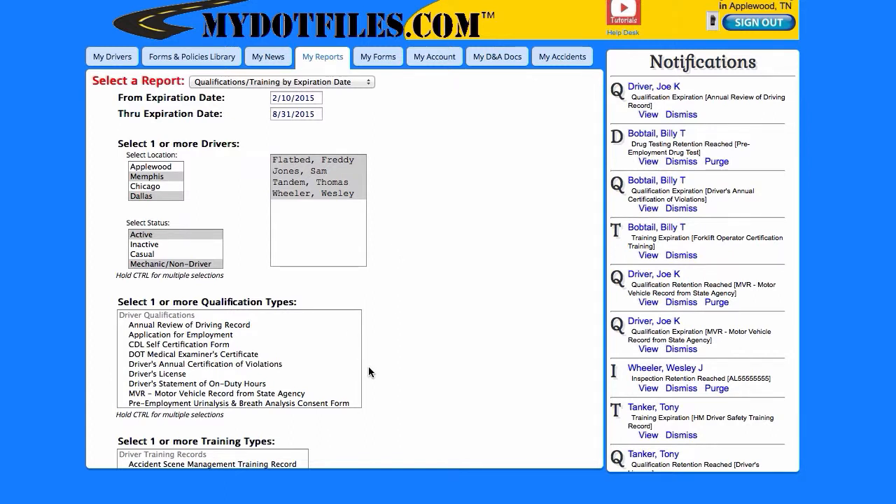
Choose Annual Review of Driving Record and Driver's Annual Certification of Violations as the qualification types.
scroll(368, 376, "down", 5)
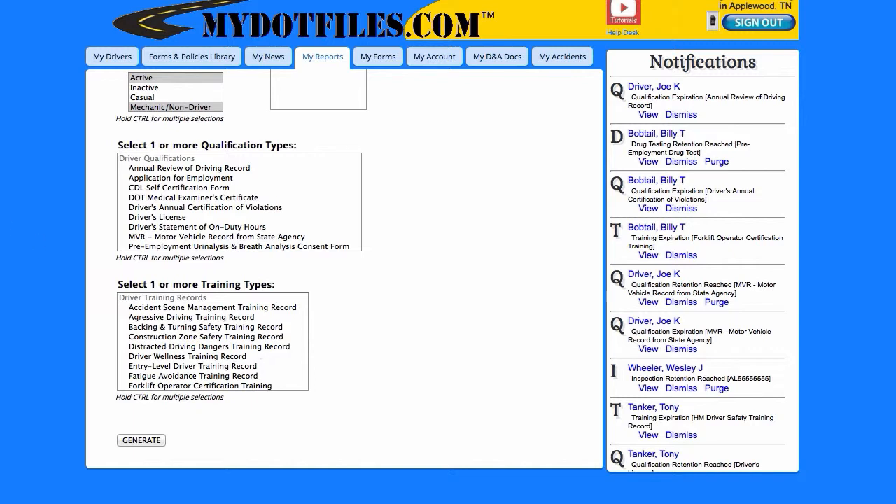
left_click(185, 170)
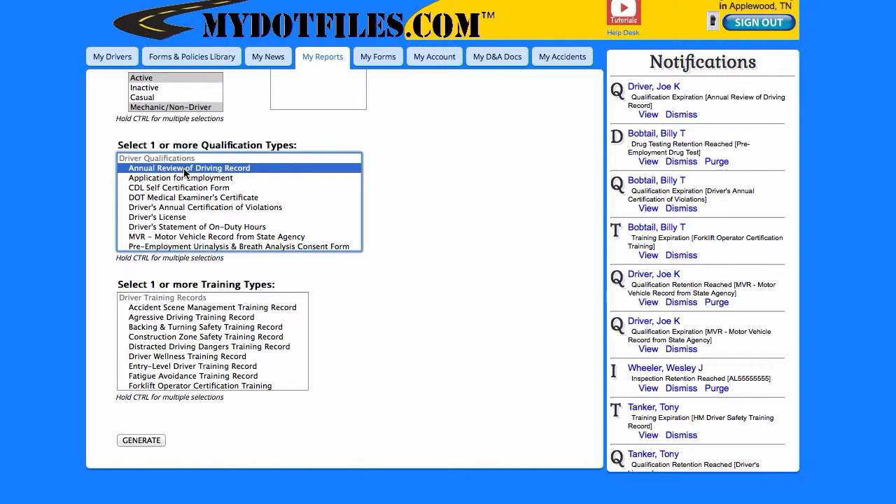
right_click(196, 207)
right_click(167, 208)
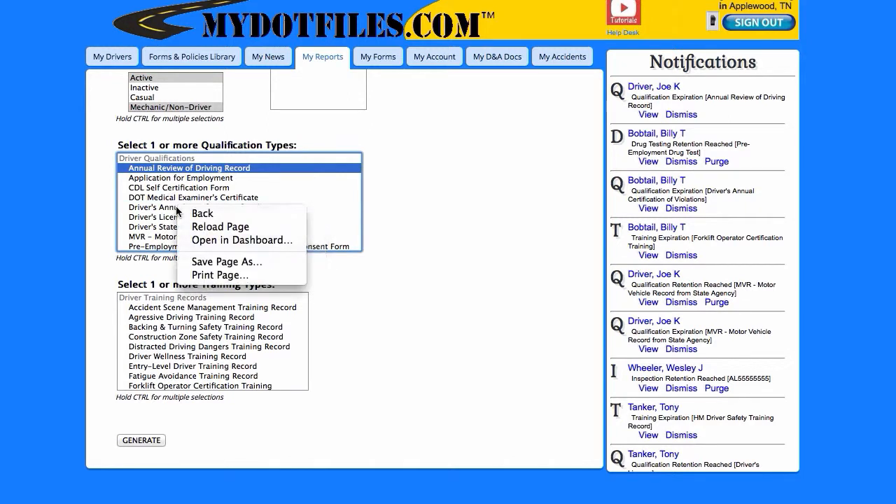
left_click(168, 208, "ctrl")
left_click(428, 242)
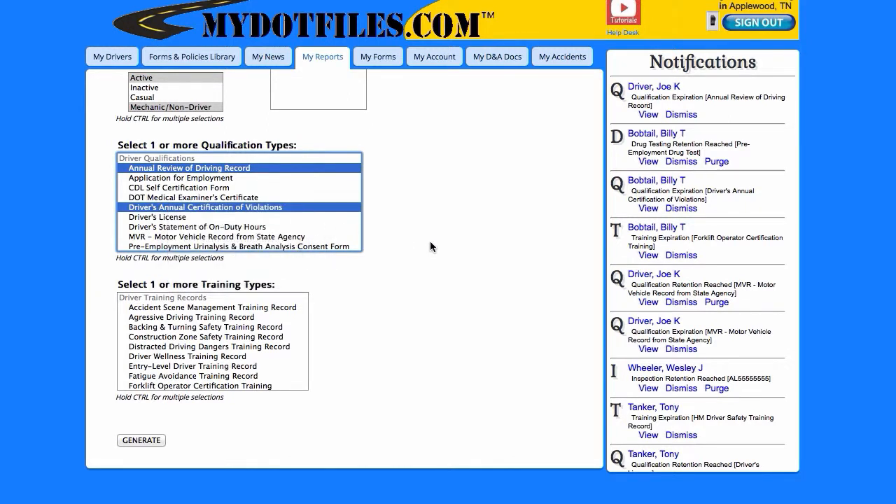
left_click(354, 261)
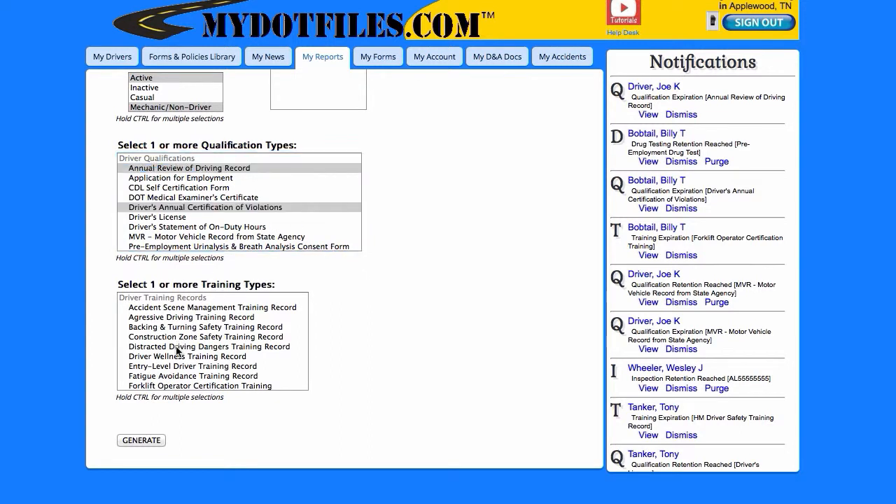
Choose HM Driver Safety Training Record as the training type and generate the expiration report.
scroll(186, 361, "down", 3)
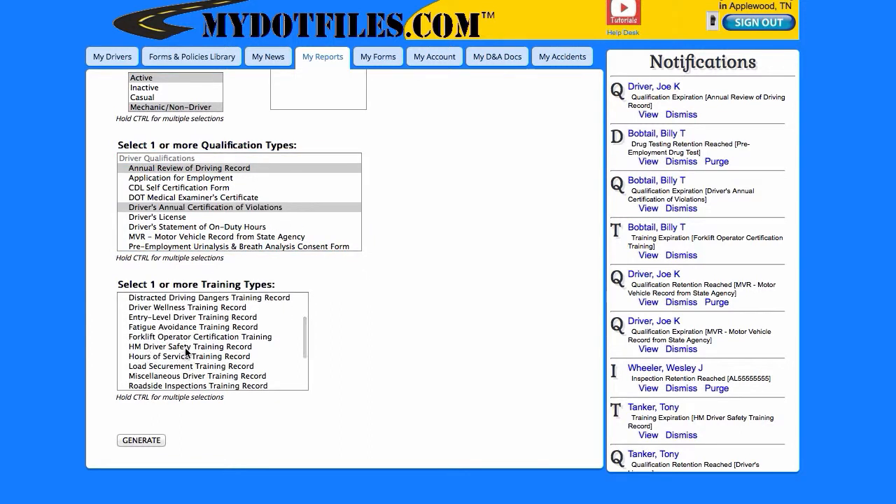
left_click(198, 347)
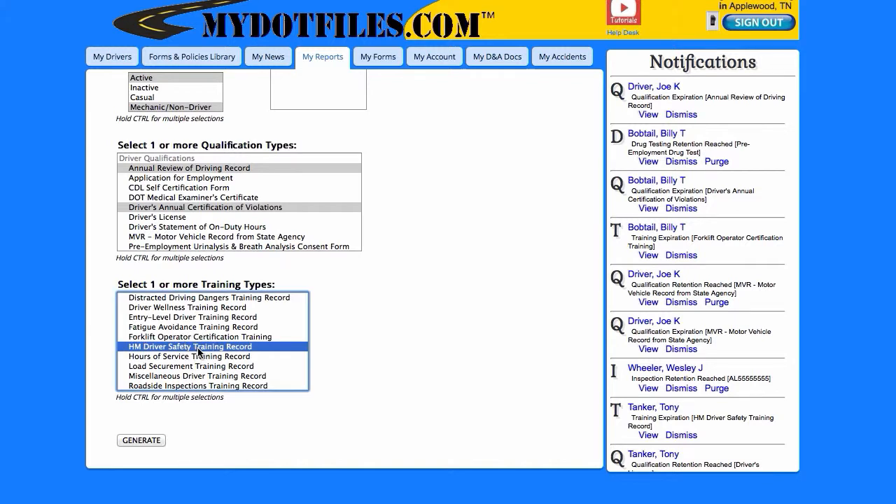
left_click(446, 374)
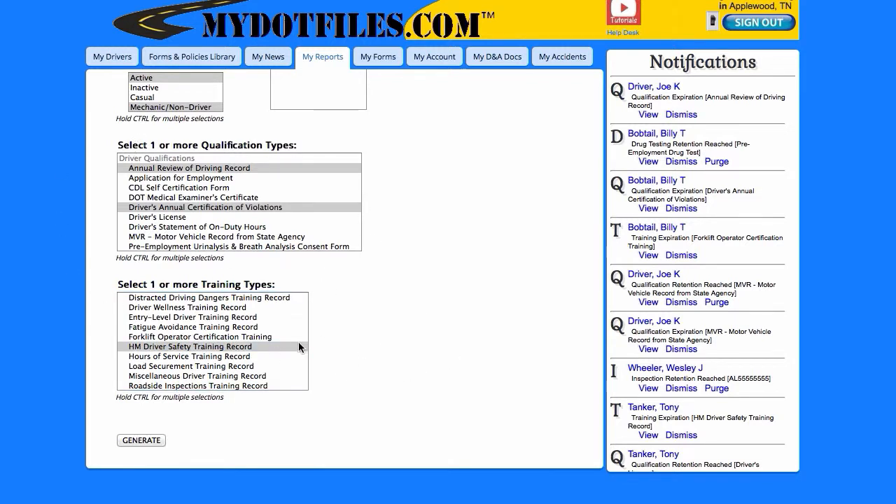
left_click(153, 443)
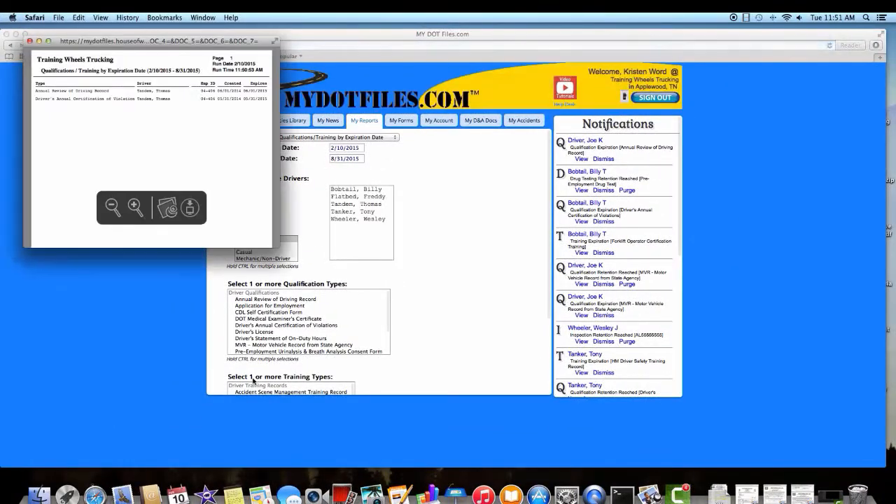
Examine the document types and expiration dates in the generated Qualifications/Training report, and close its window.
scroll(253, 380, "down", 2)
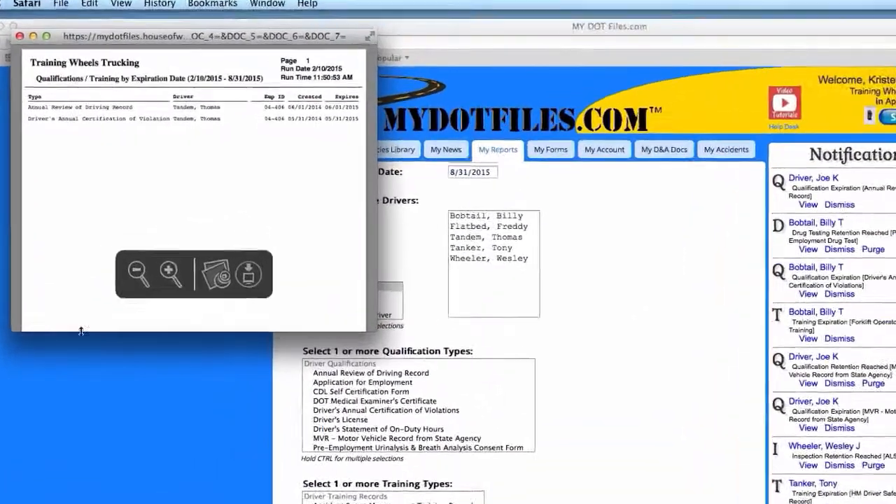
scroll(155, 159, "down", 5)
scroll(206, 213, "up", 5)
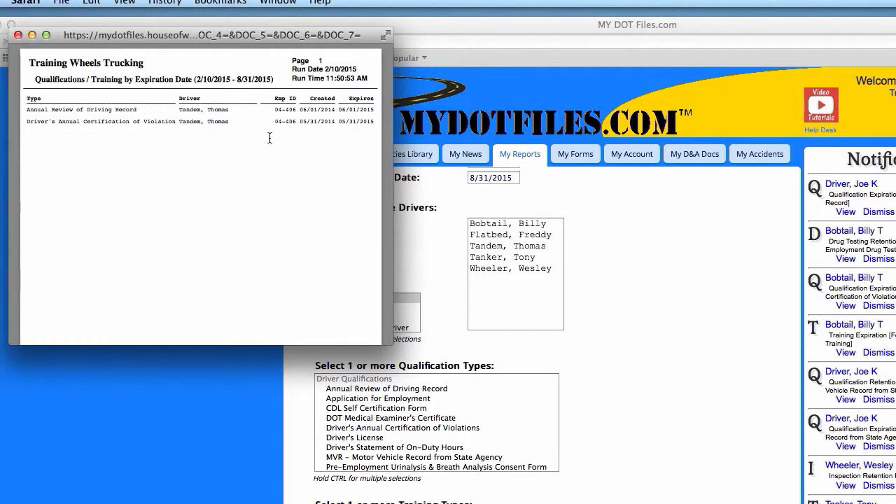
left_click(18, 35)
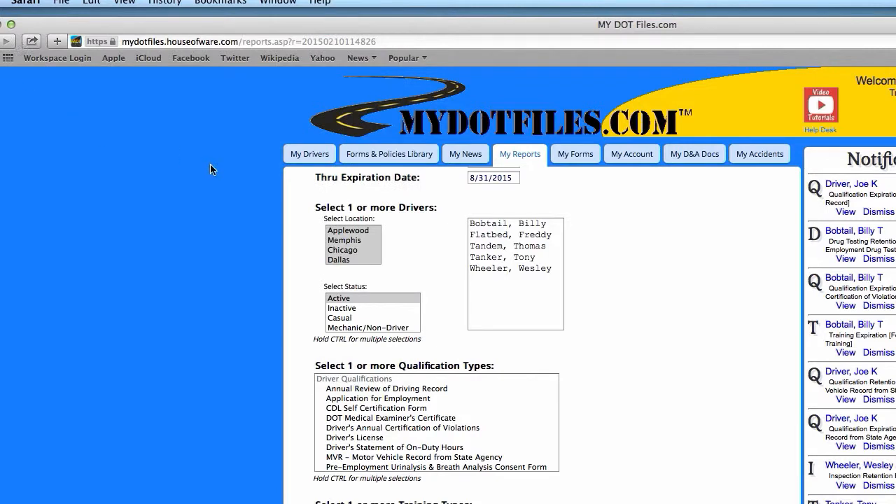